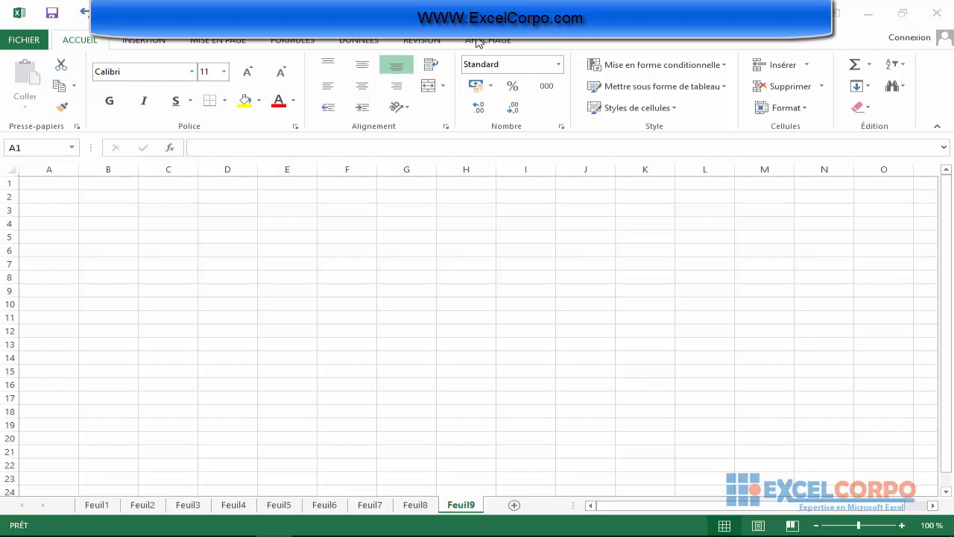
# - Open the Excel options at the ribbon customization settings
pyautogui.click(25, 44)
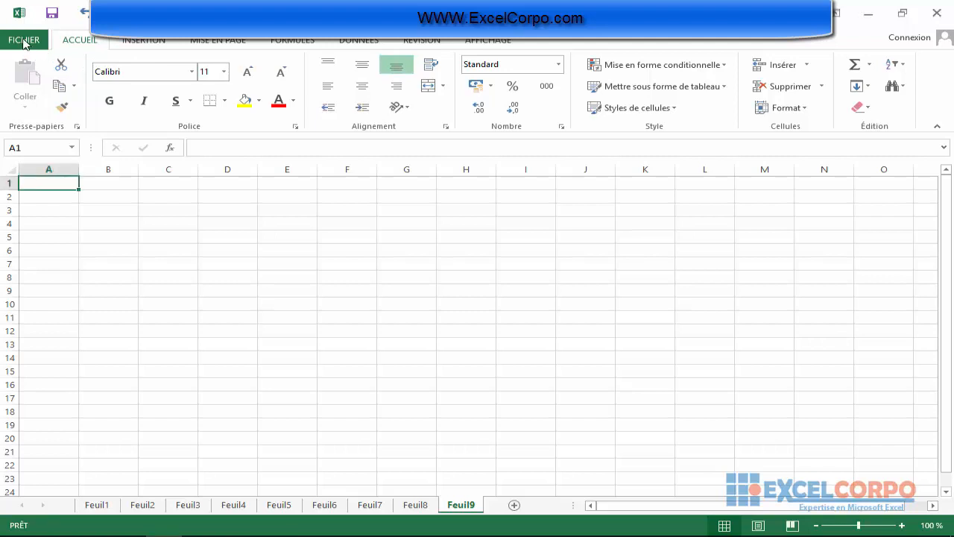
pyautogui.click(23, 41)
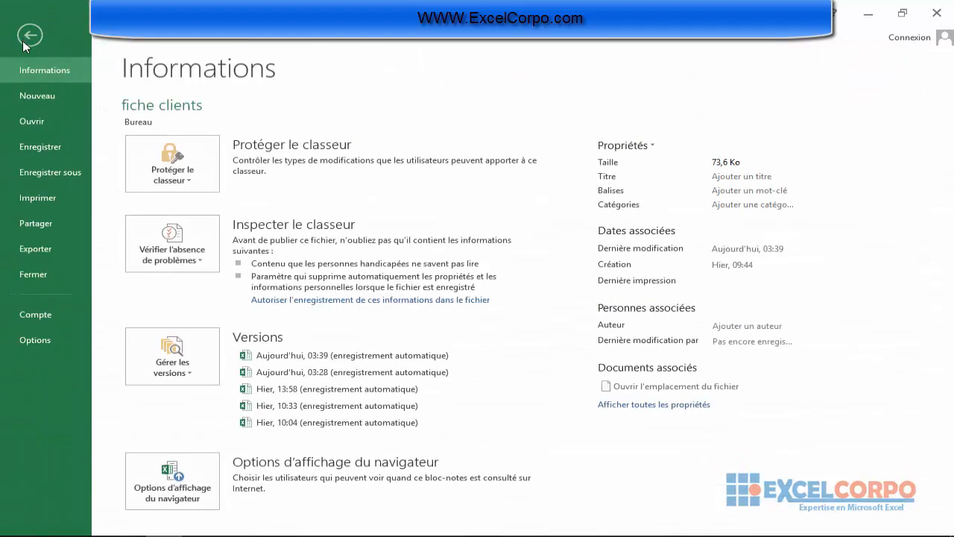
pyautogui.click(34, 341)
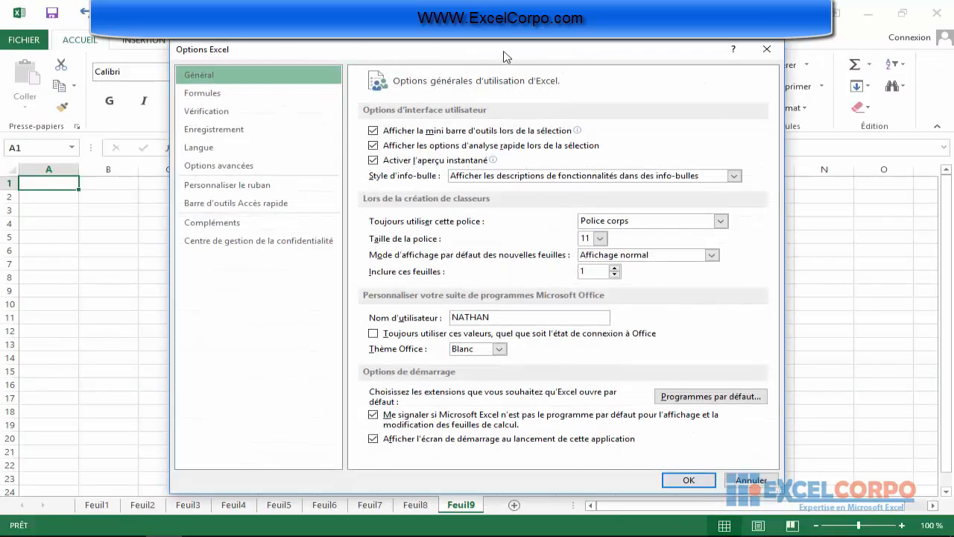
pyautogui.moveTo(499, 52)
pyautogui.mouseDown()
pyautogui.moveTo(483, 51)
pyautogui.moveTo(517, 48)
pyautogui.mouseUp()
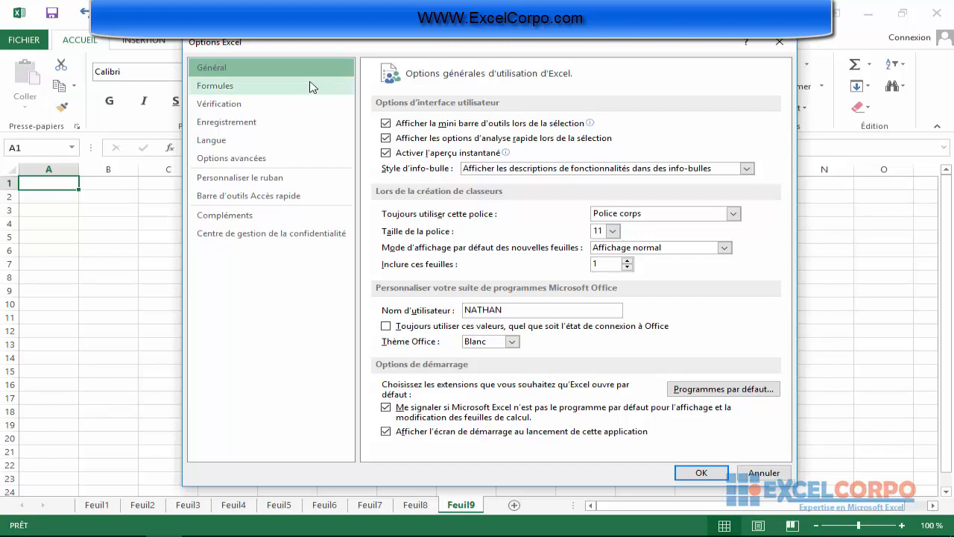
pyautogui.click(253, 184)
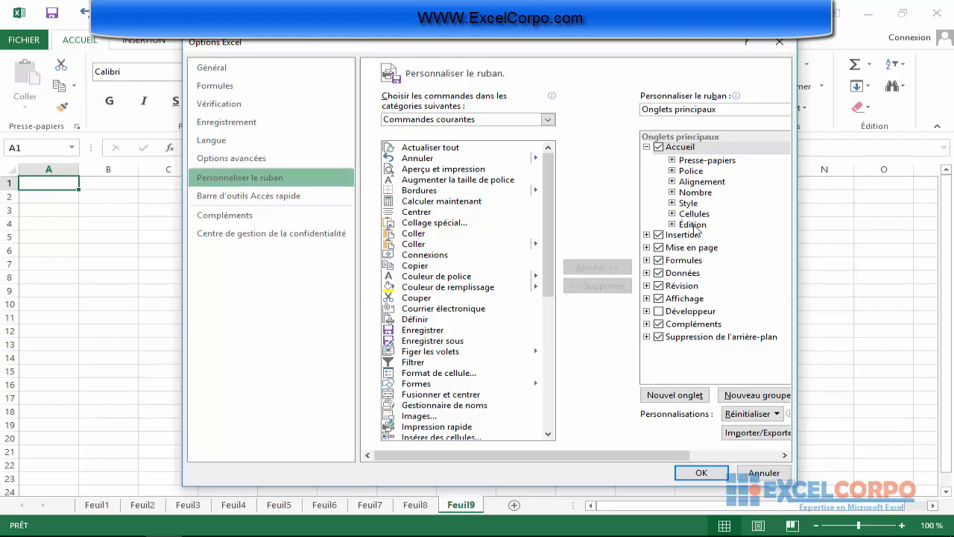
# - Add a new custom tab directly after the Insertion tab in the list of main tabs
pyautogui.click(680, 147)
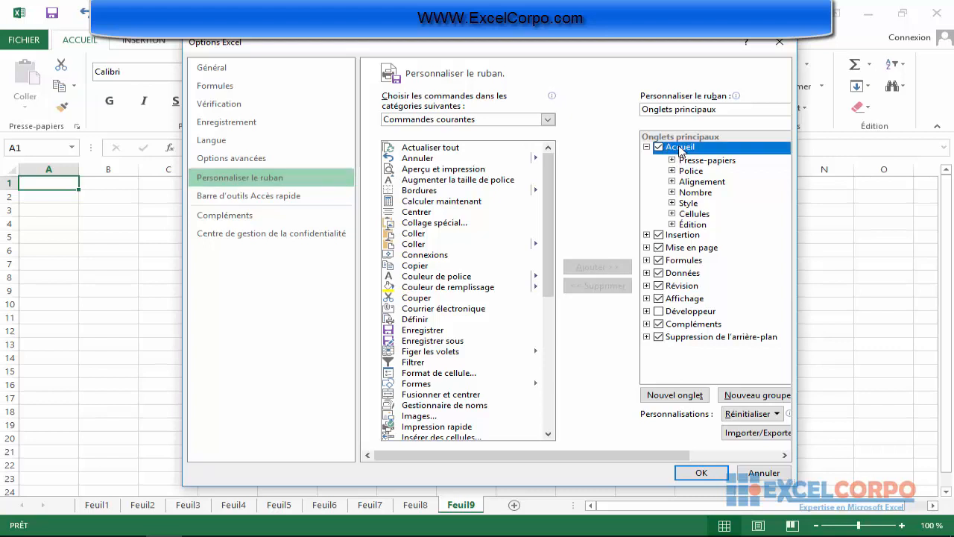
pyautogui.click(678, 237)
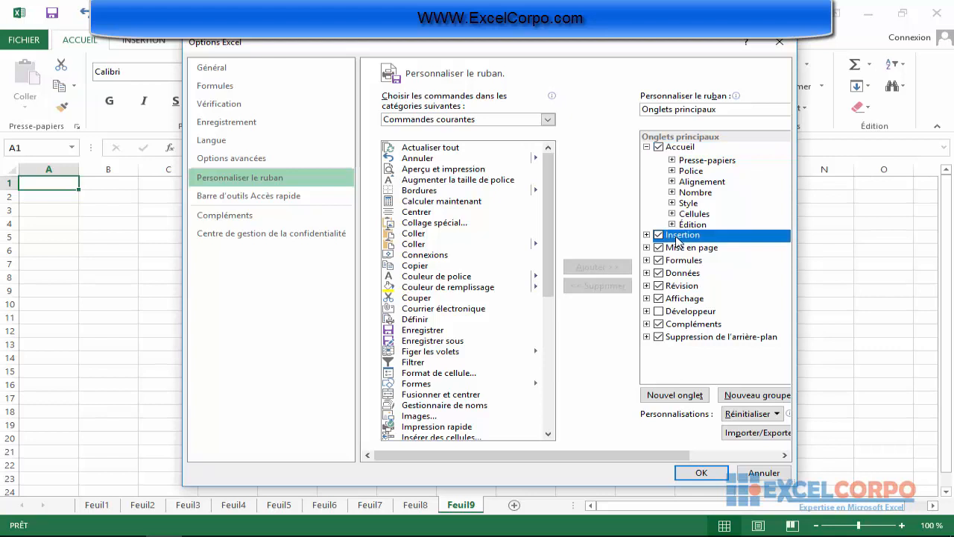
pyautogui.click(671, 401)
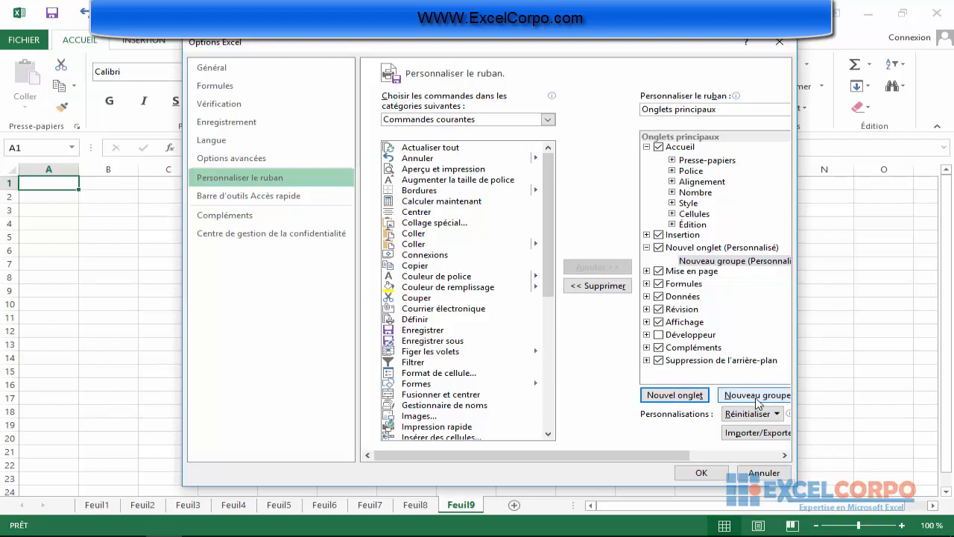
# - Rename the new custom tab as "mes outils"
pyautogui.click(743, 261)
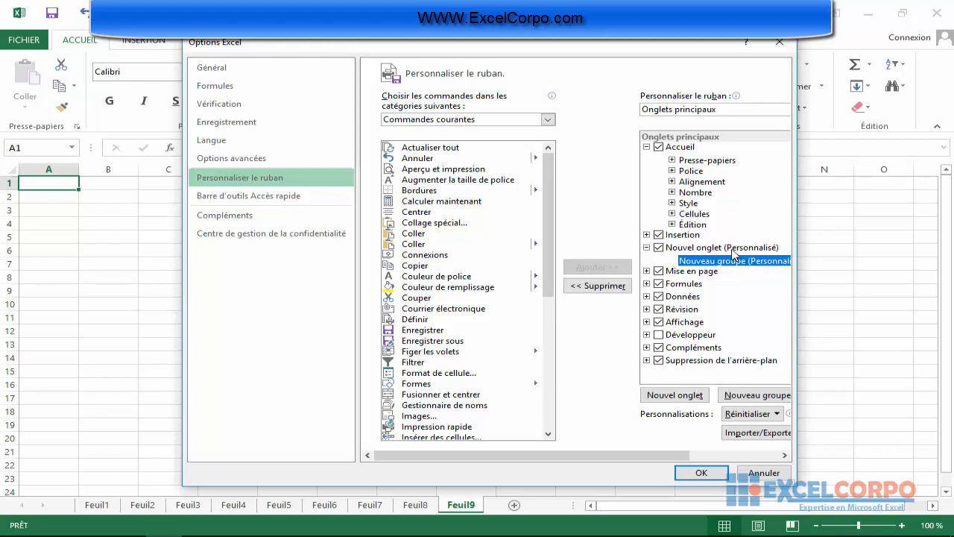
pyautogui.click(715, 250)
pyautogui.rightClick(716, 249)
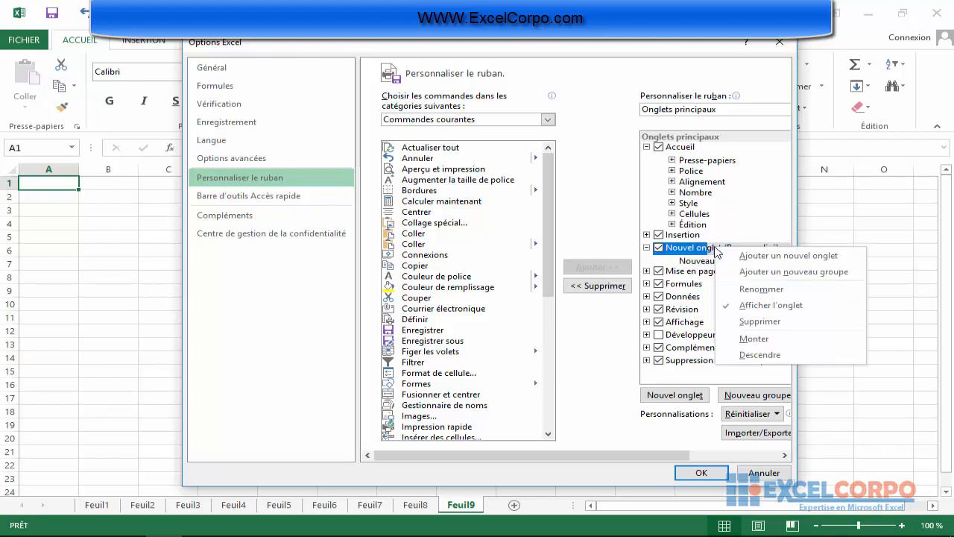
pyautogui.press('Escape')
pyautogui.rightClick(715, 250)
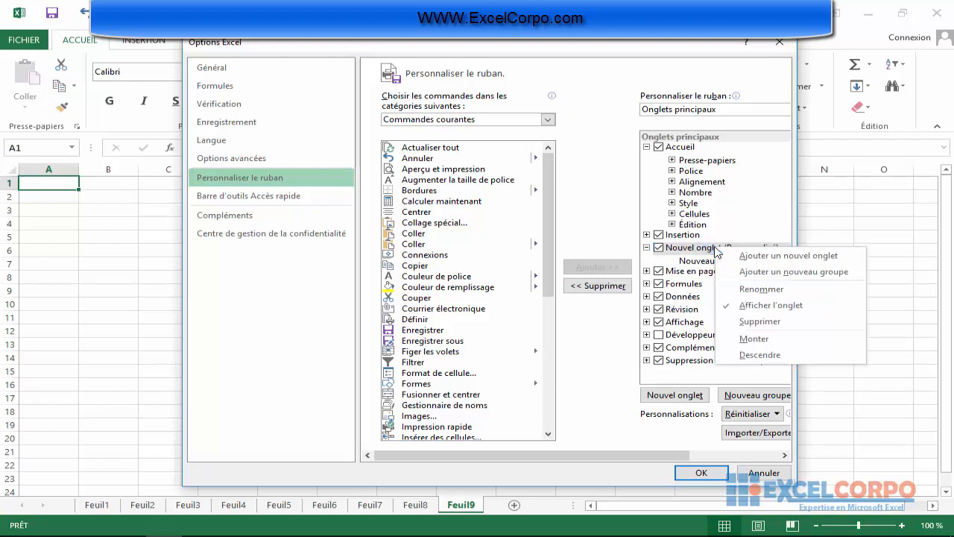
pyautogui.click(755, 292)
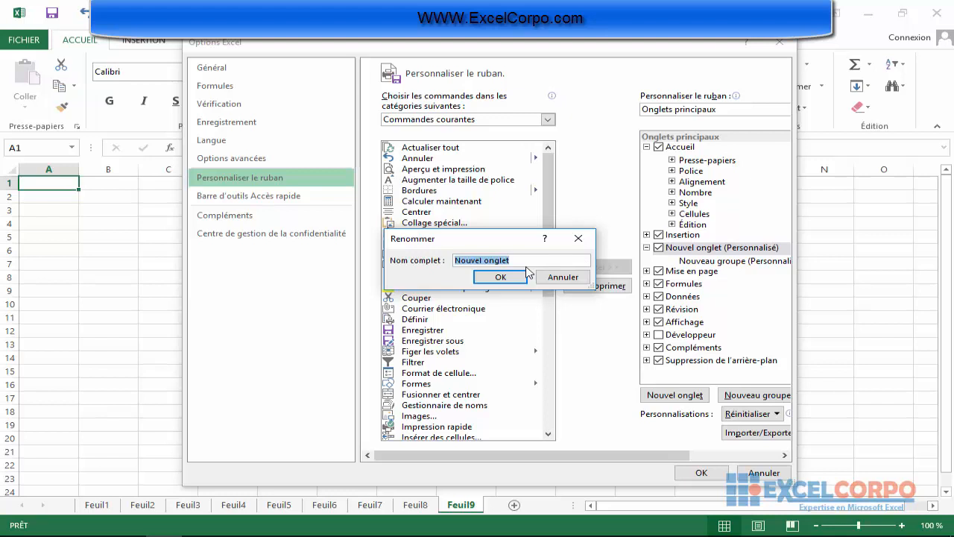
pyautogui.write('mes outils')
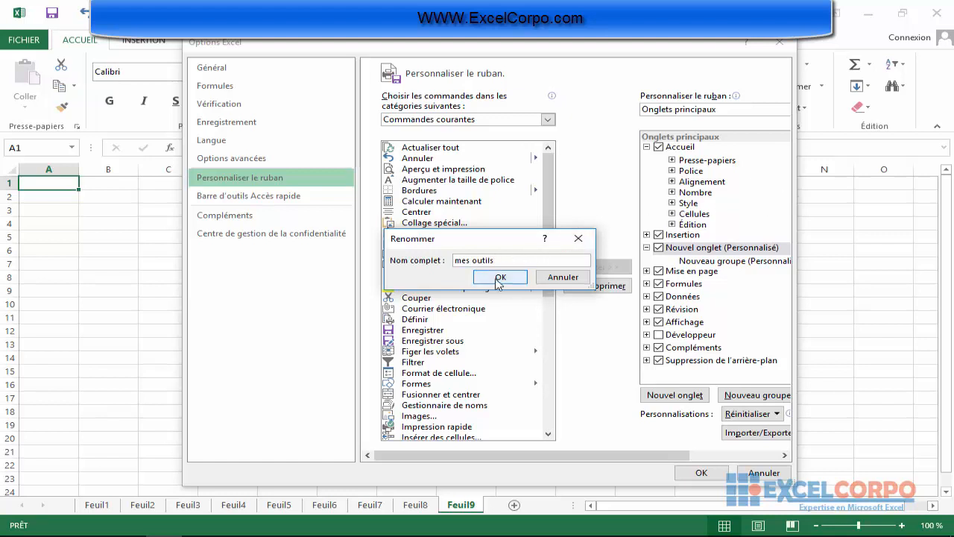
pyautogui.click(498, 280)
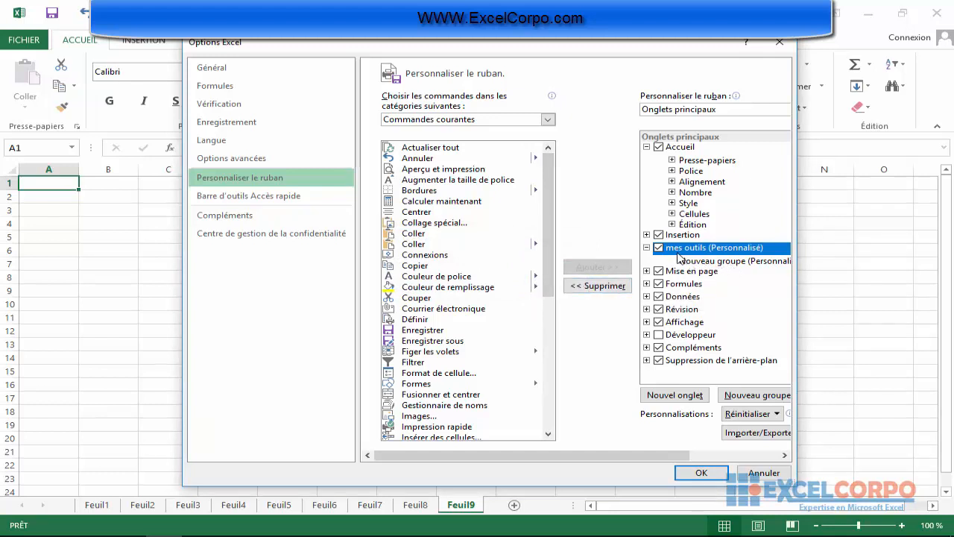
# - Rename the new group under mes outils as "mise forme" and give it the star-shaped symbol
pyautogui.click(721, 262)
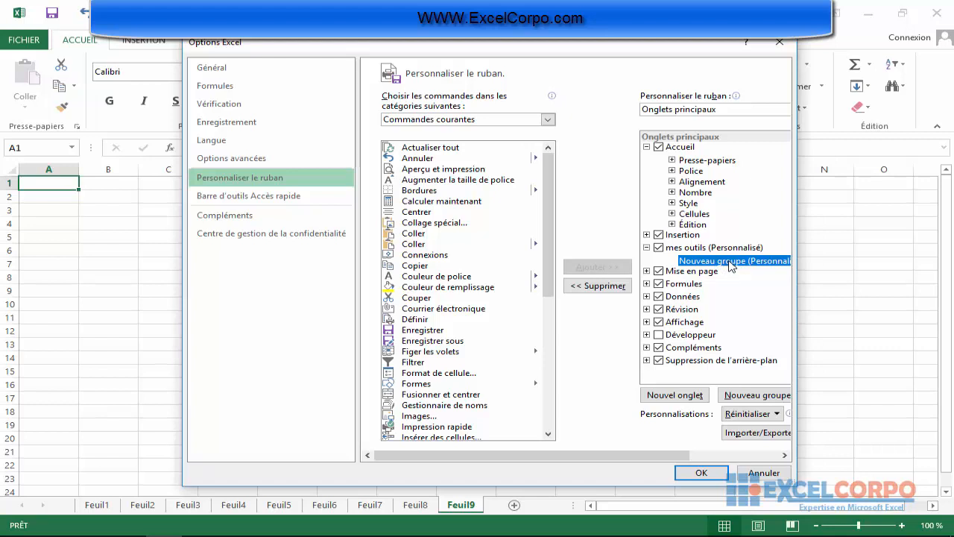
pyautogui.rightClick(729, 266)
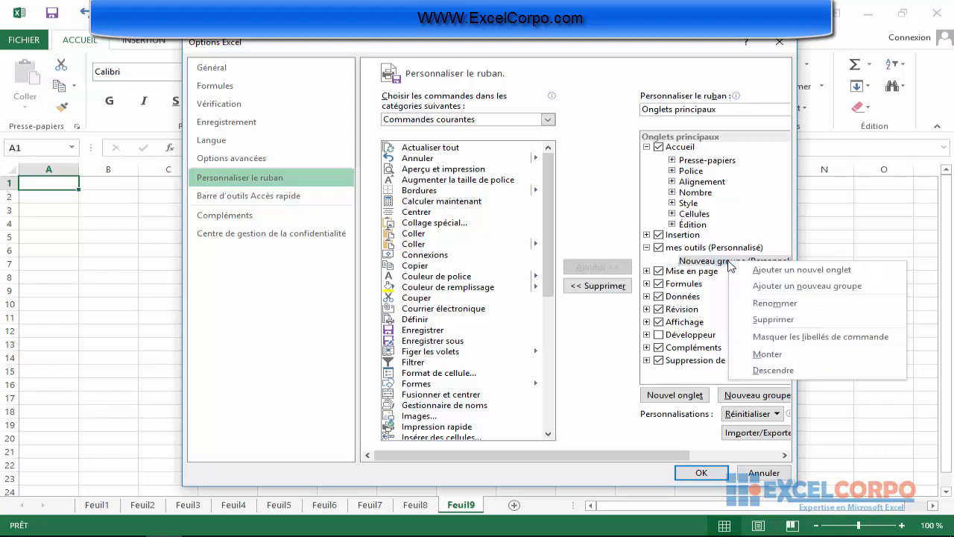
pyautogui.click(775, 303)
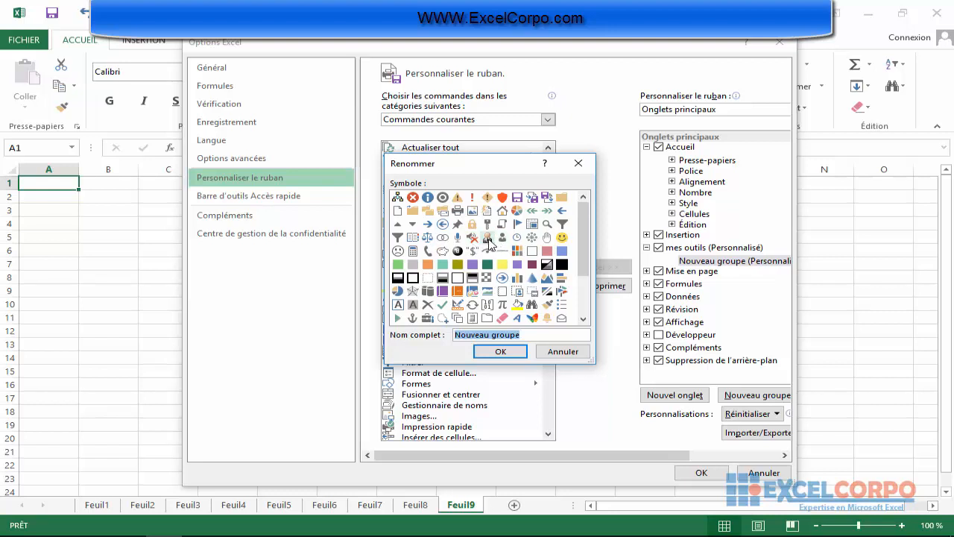
pyautogui.click(486, 292)
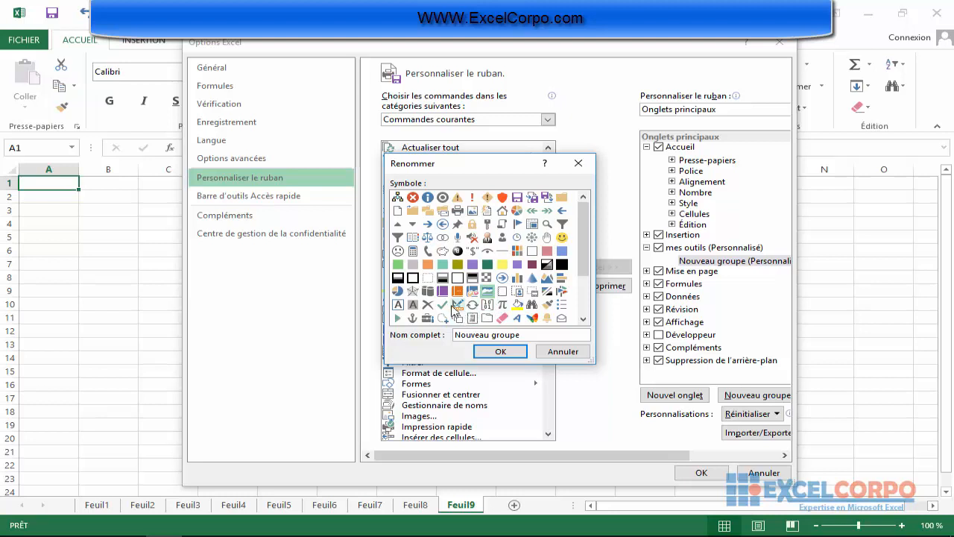
pyautogui.click(413, 293)
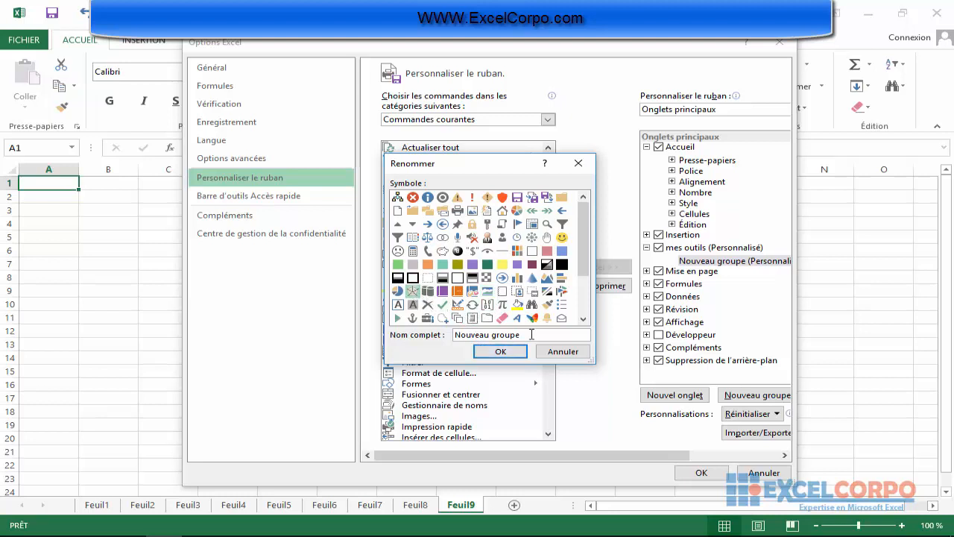
pyautogui.moveTo(452, 334); pyautogui.dragTo(542, 331)
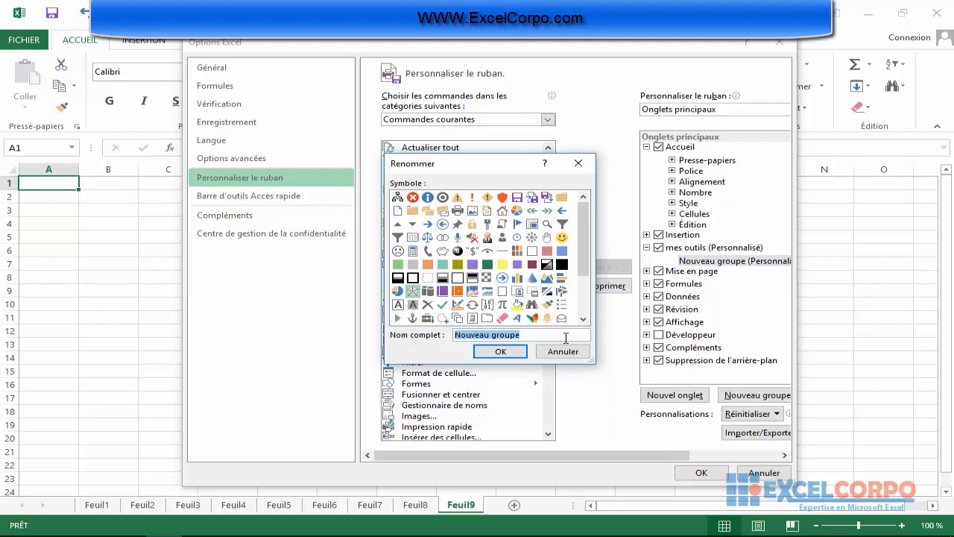
pyautogui.write('mise forme')
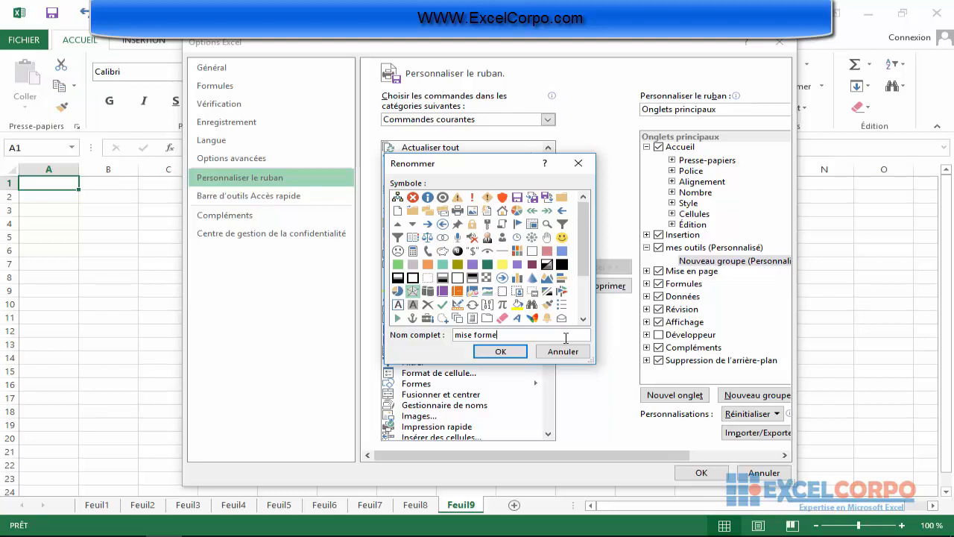
pyautogui.click(500, 352)
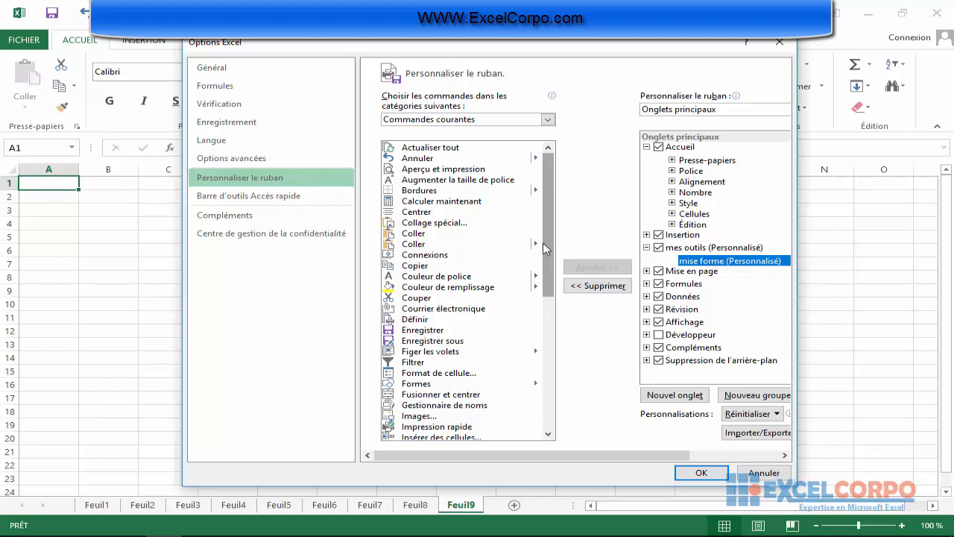
# - Add the commands Couleur de police, Couleur de remplissage and Centrer to the mise forme group
pyautogui.click(427, 279)
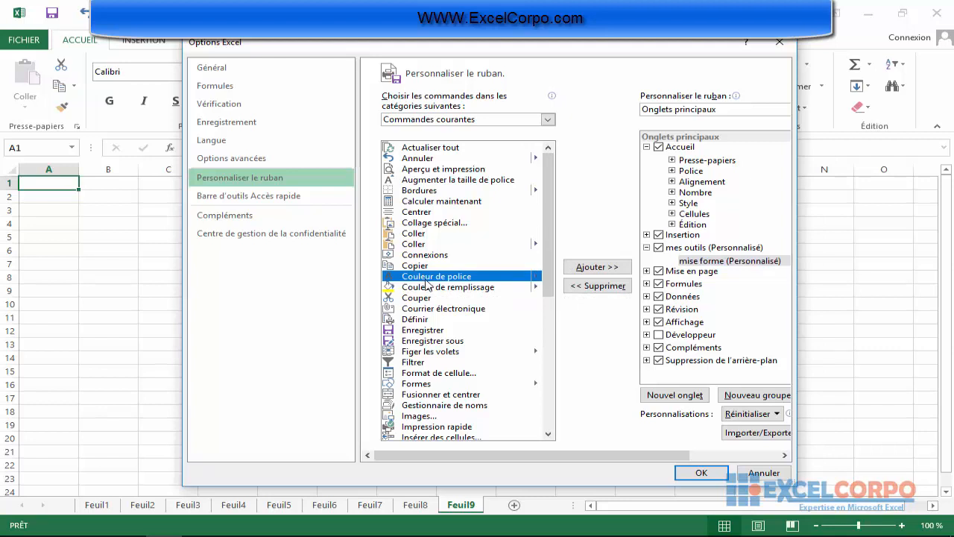
pyautogui.click(590, 267)
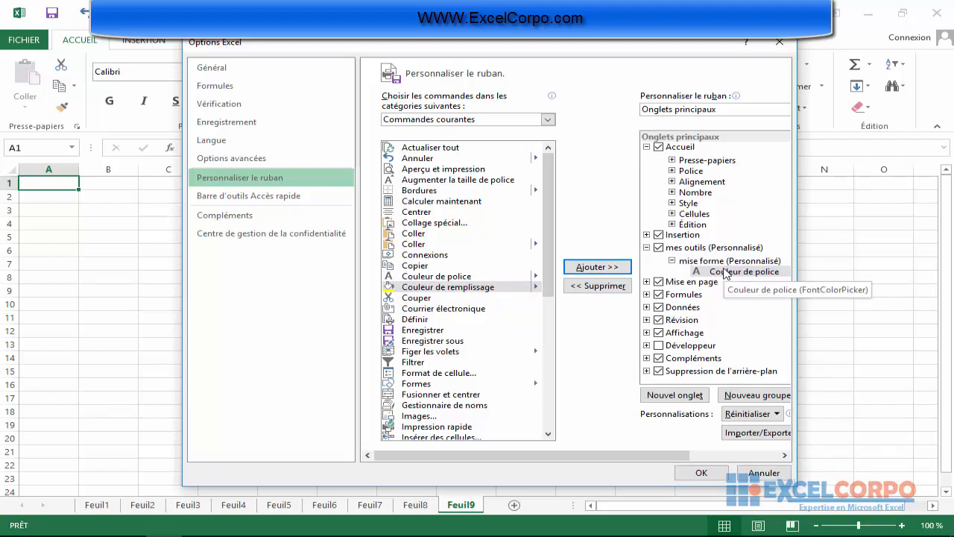
pyautogui.click(447, 291)
pyautogui.click(604, 269)
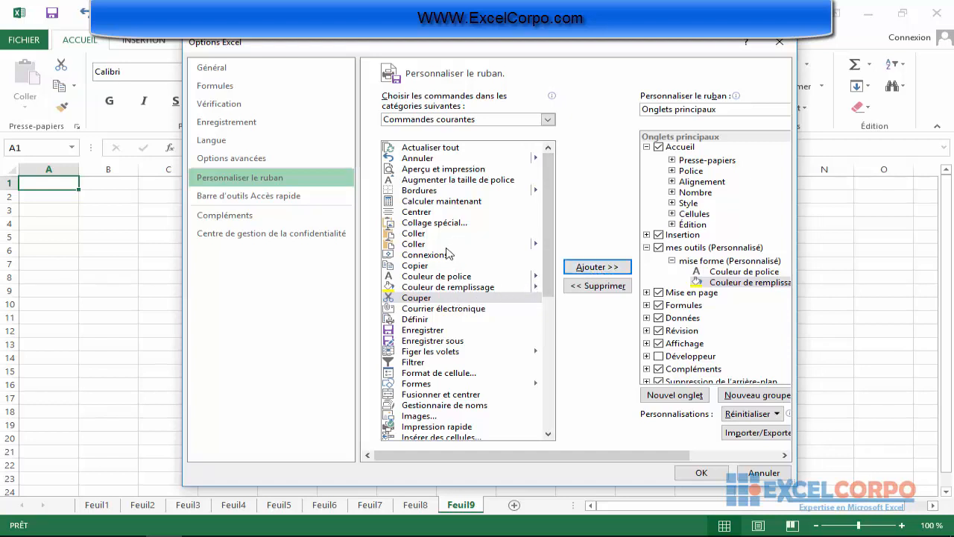
pyautogui.click(419, 215)
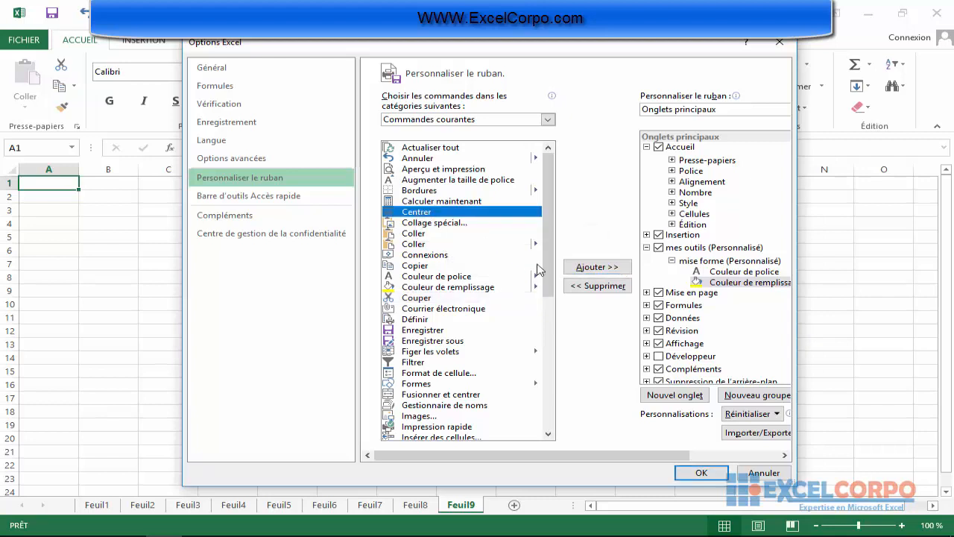
pyautogui.click(595, 267)
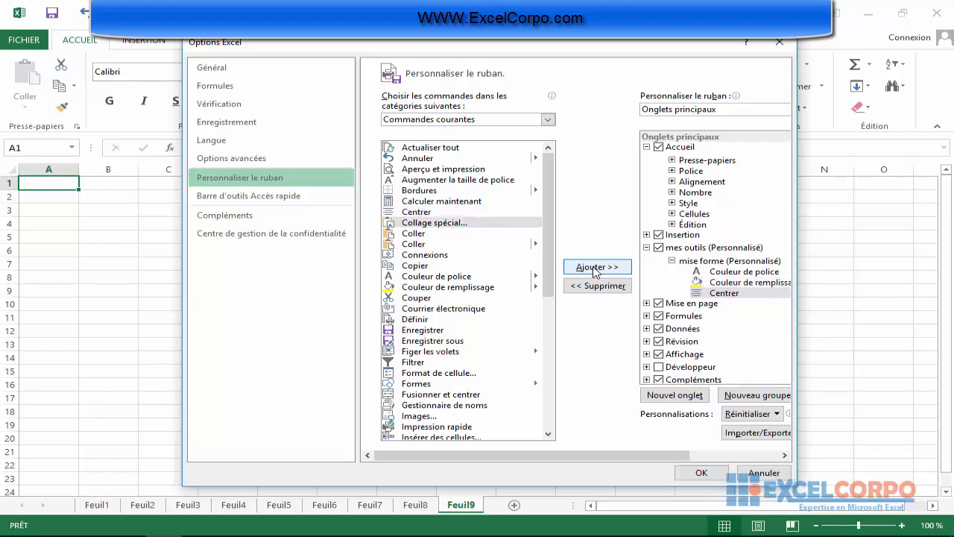
# - Move the Centrer command up two places to the start of the mise forme group
pyautogui.click(740, 296)
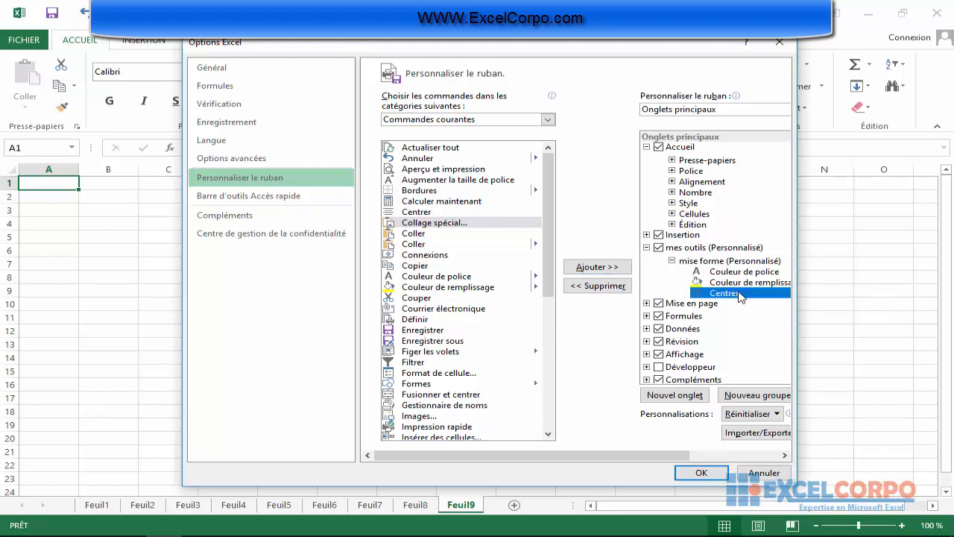
pyautogui.rightClick(740, 296)
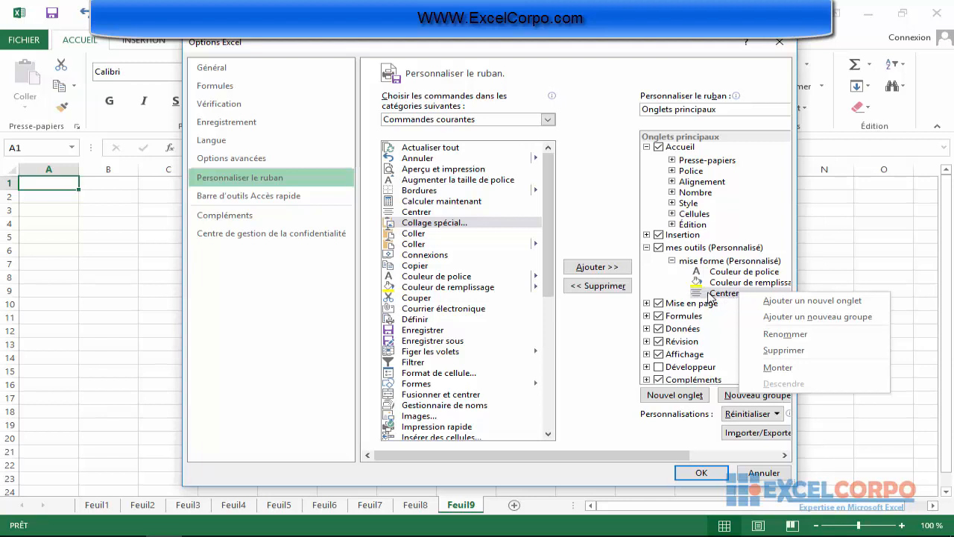
pyautogui.click(710, 295)
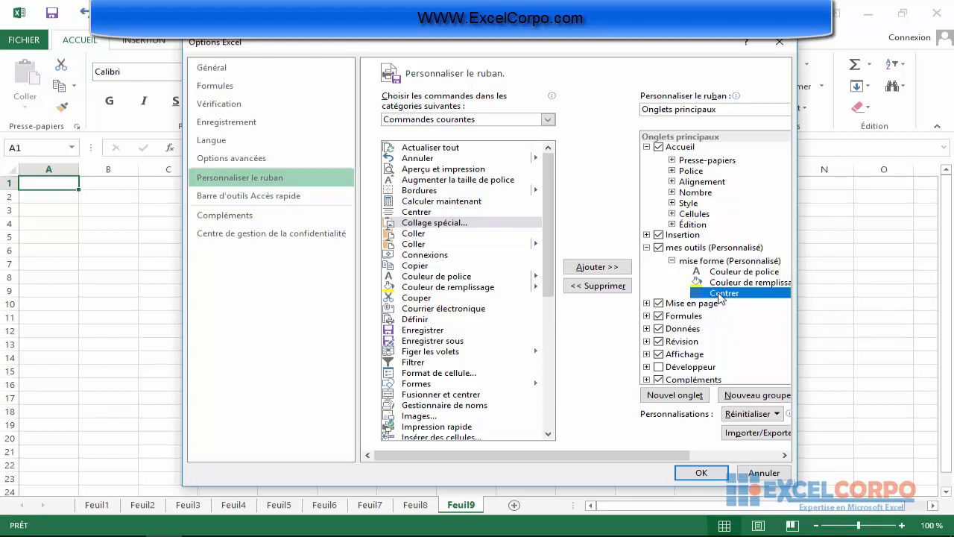
pyautogui.rightClick(720, 295)
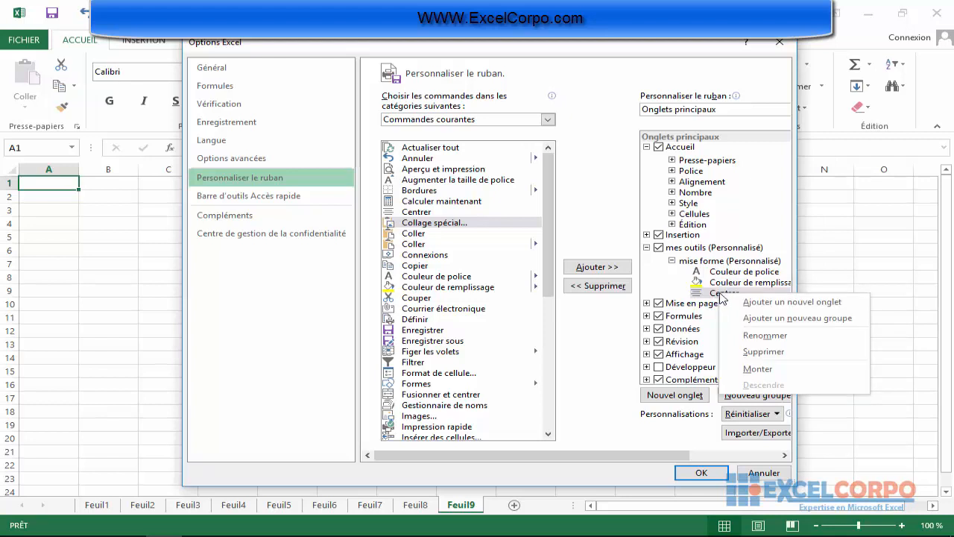
pyautogui.click(759, 369)
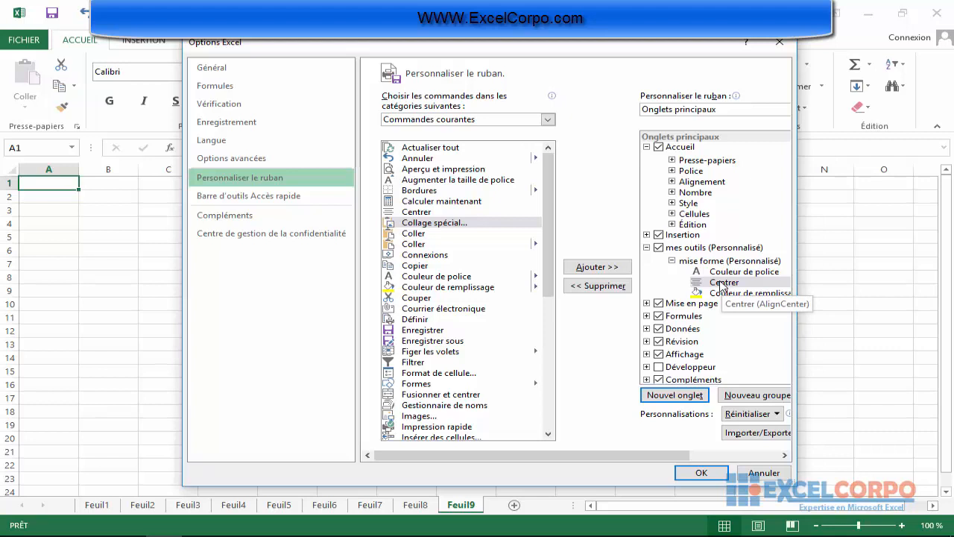
pyautogui.rightClick(721, 286)
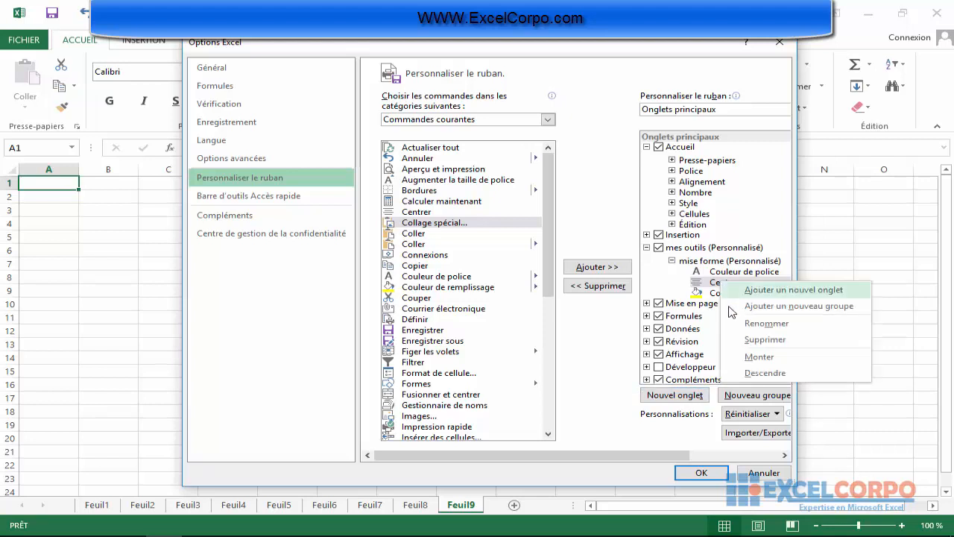
pyautogui.click(762, 356)
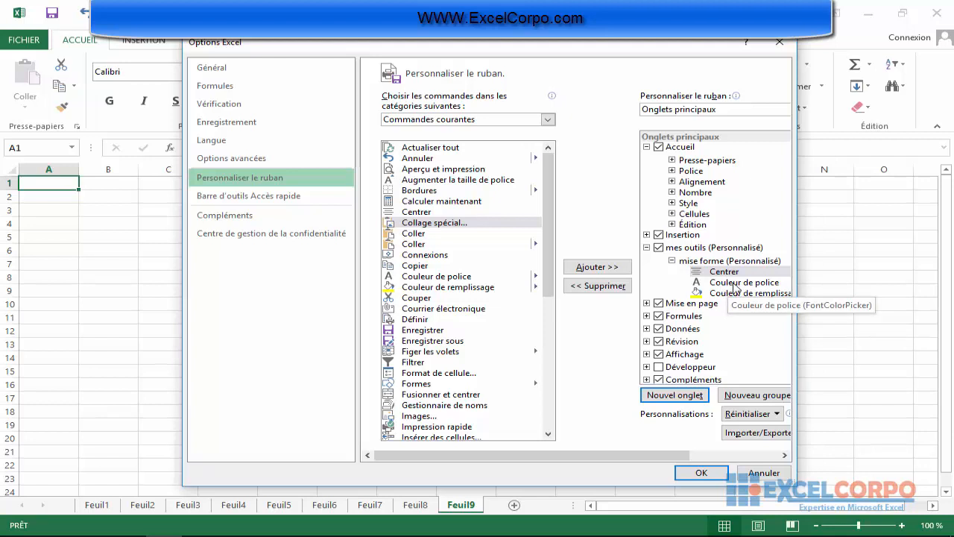
# - Move the Couleur de police command down one place, below Couleur de remplissage, in the mise forme group
pyautogui.click(738, 283)
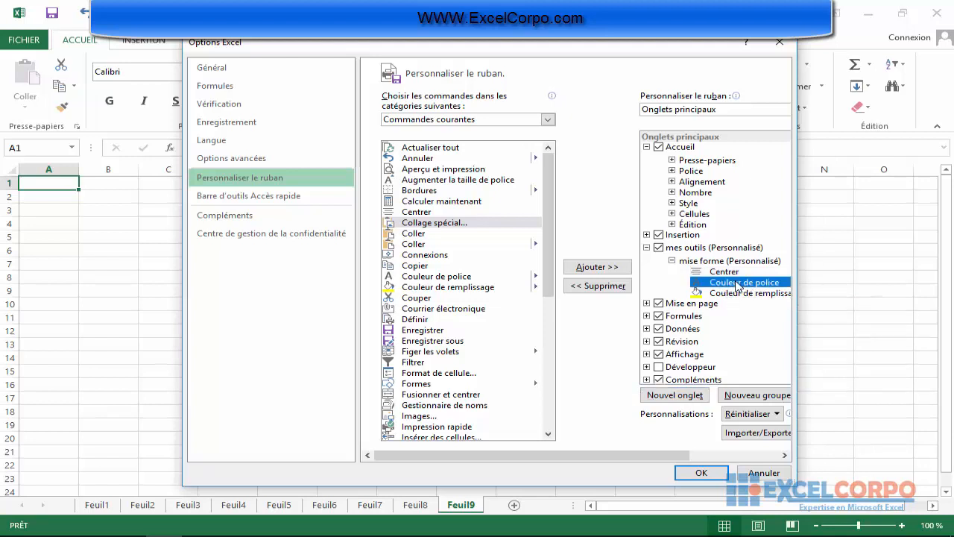
pyautogui.rightClick(736, 283)
pyautogui.click(766, 378)
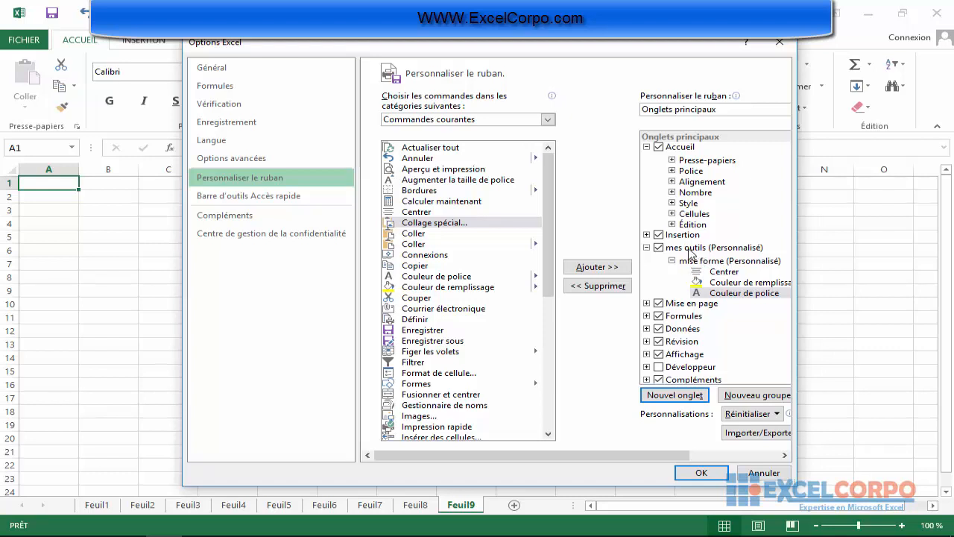
# - Add a second group to the mes outils tab and name it "copier et coller"
pyautogui.click(690, 252)
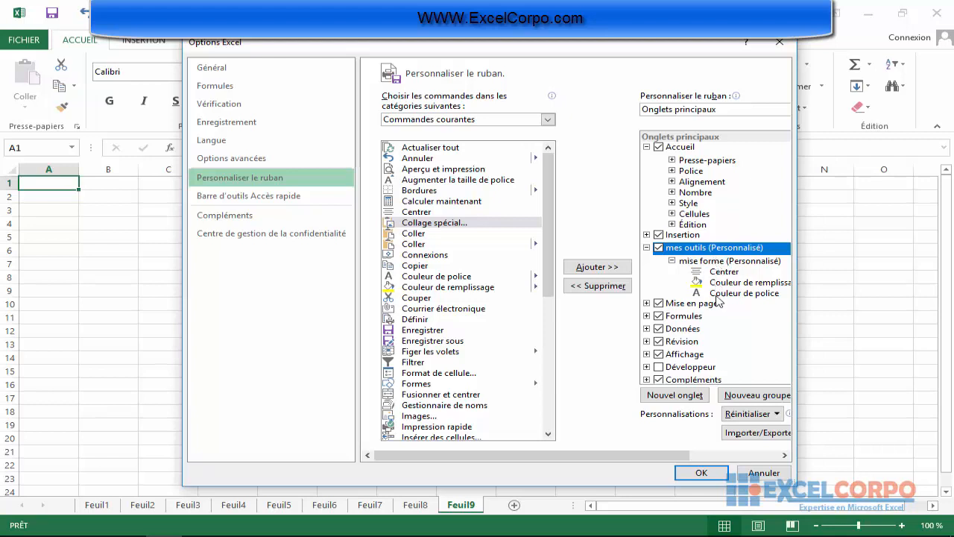
pyautogui.click(736, 403)
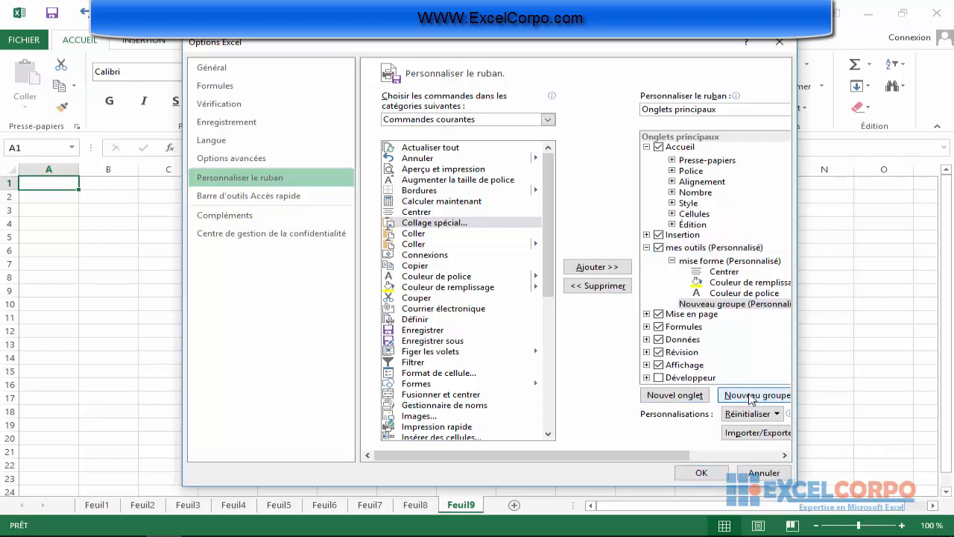
pyautogui.rightClick(723, 309)
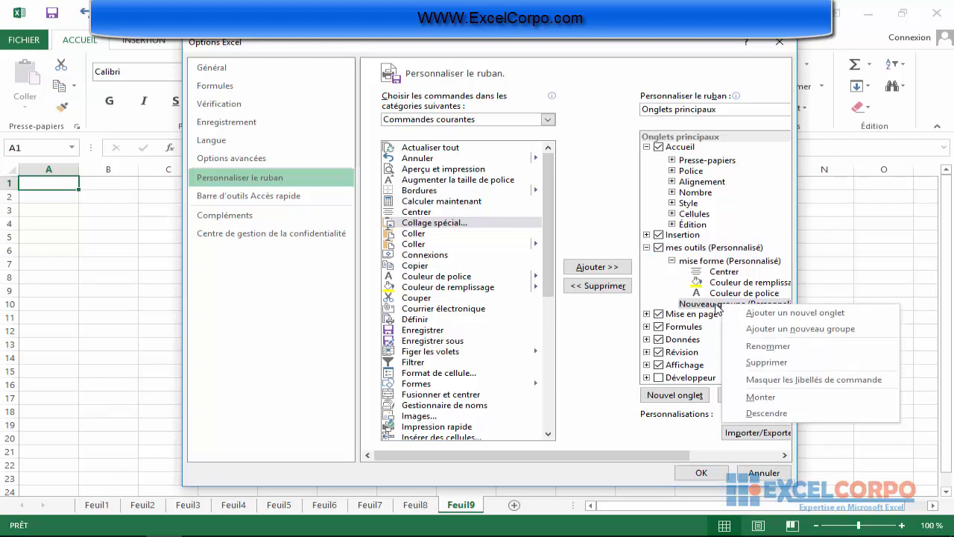
pyautogui.click(710, 309)
pyautogui.rightClick(708, 306)
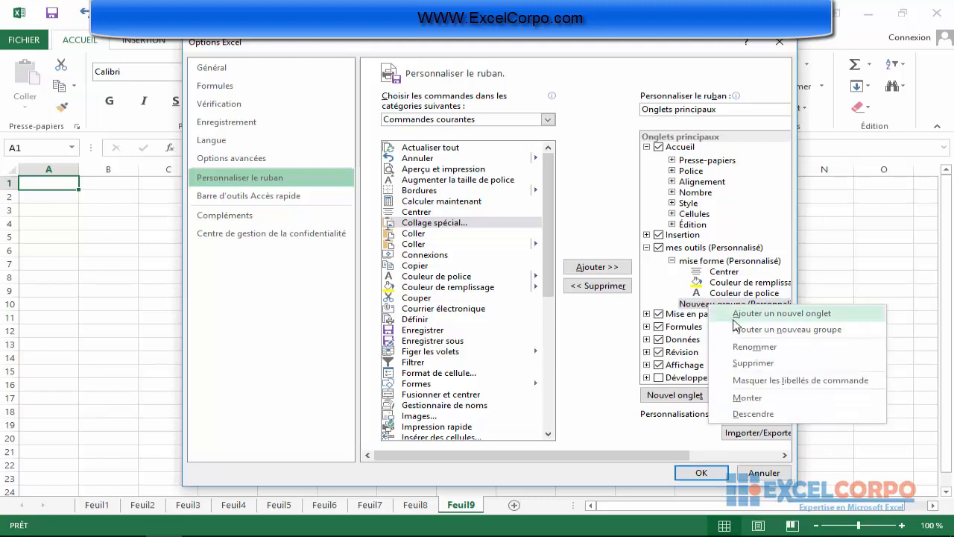
pyautogui.click(755, 354)
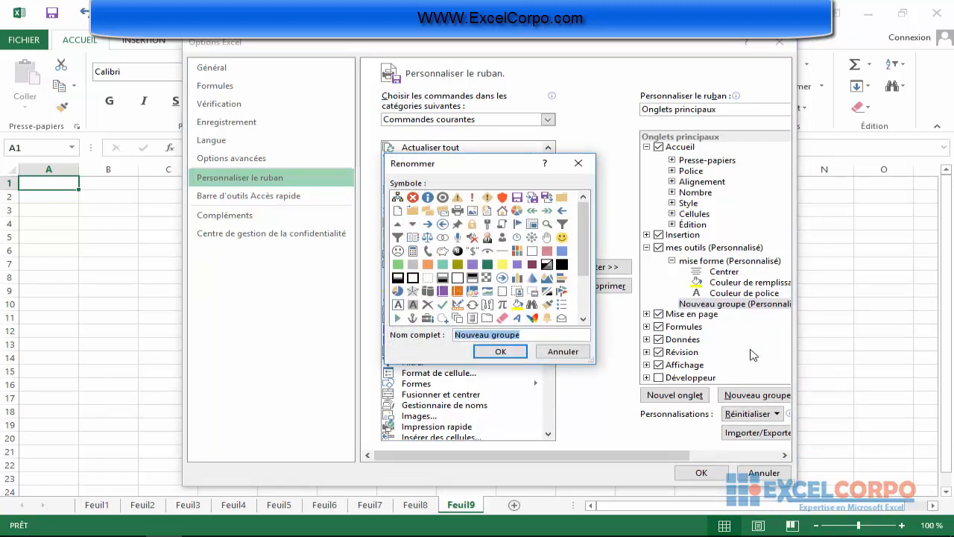
pyautogui.moveTo(494, 166); pyautogui.dragTo(662, 129)
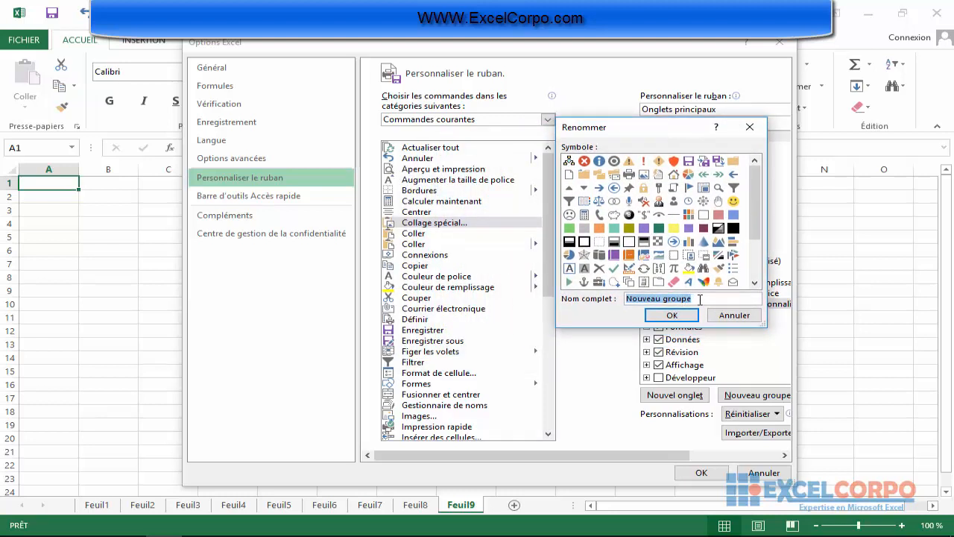
pyautogui.press('BackSpace')
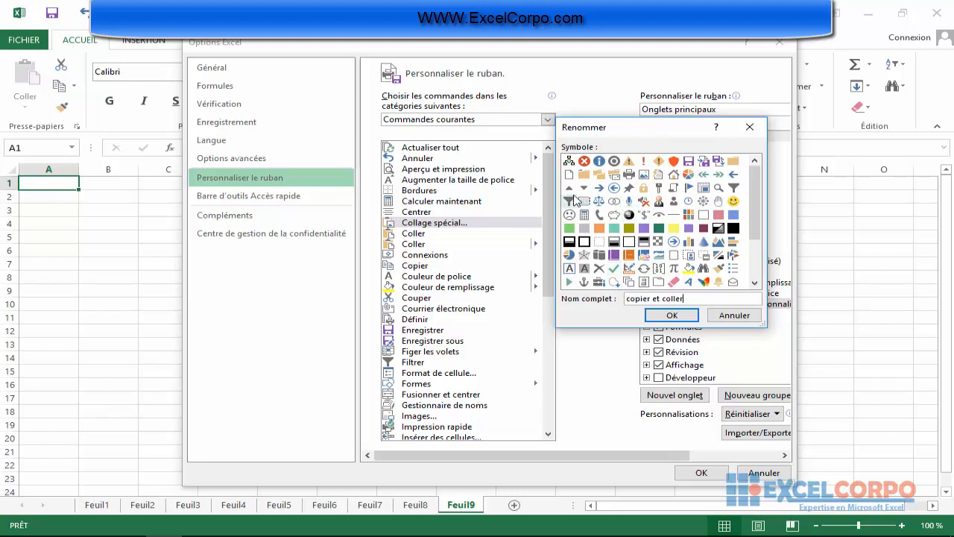
pyautogui.click(682, 315)
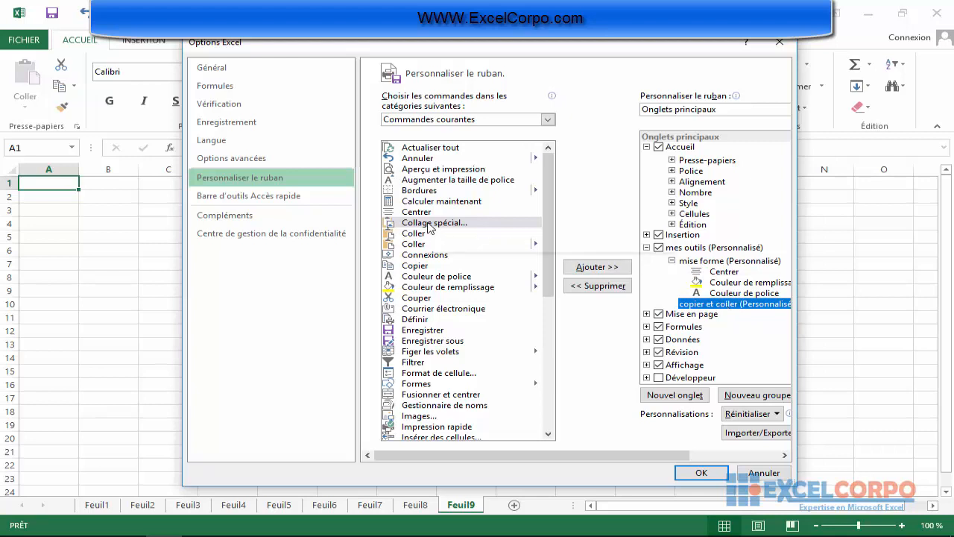
# - Add the commands Collage spécial, Coller and Copier to the copier et coller group
pyautogui.click(451, 224)
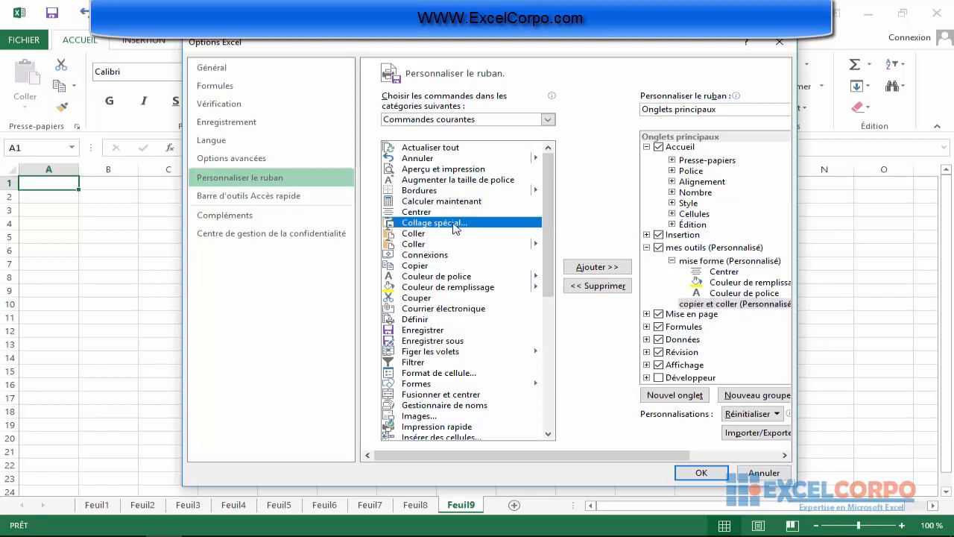
pyautogui.click(583, 268)
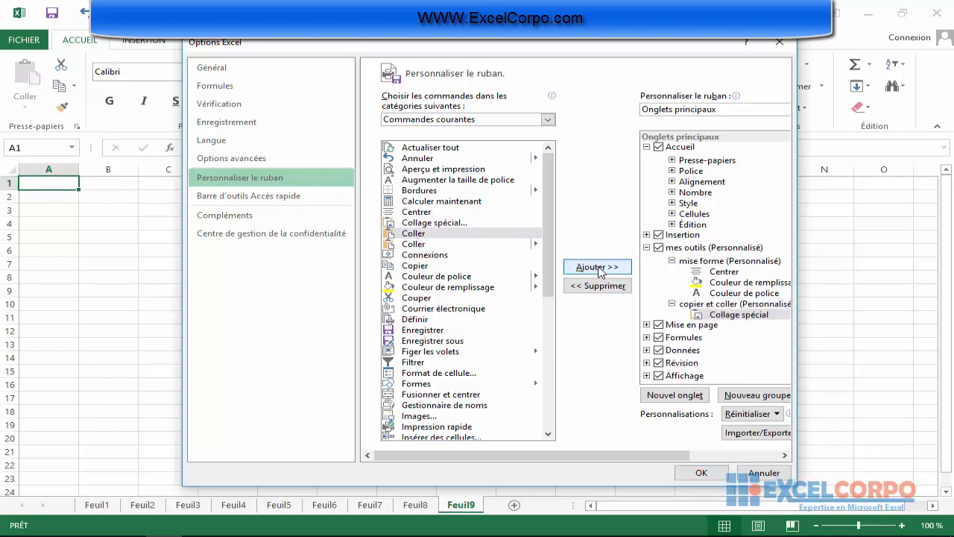
pyautogui.click(414, 233)
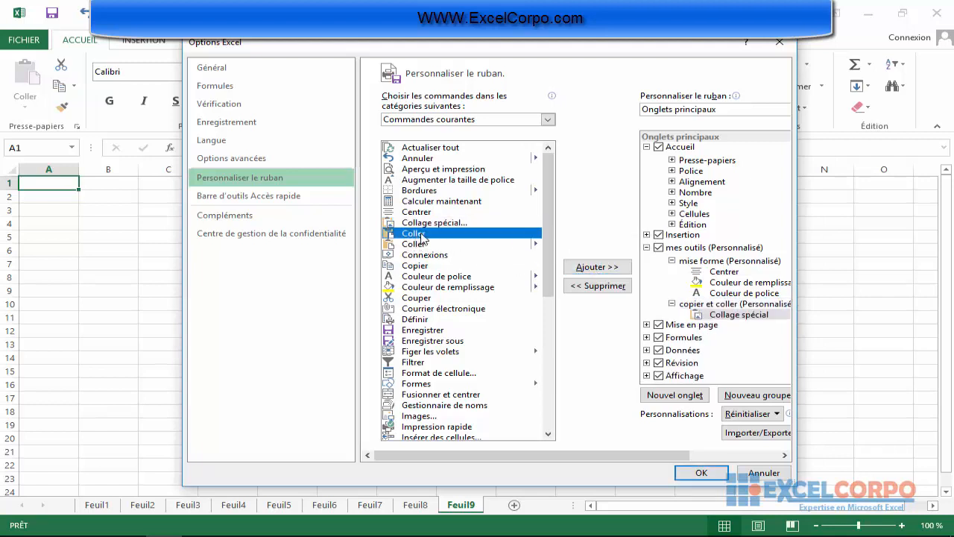
pyautogui.click(597, 268)
pyautogui.click(421, 267)
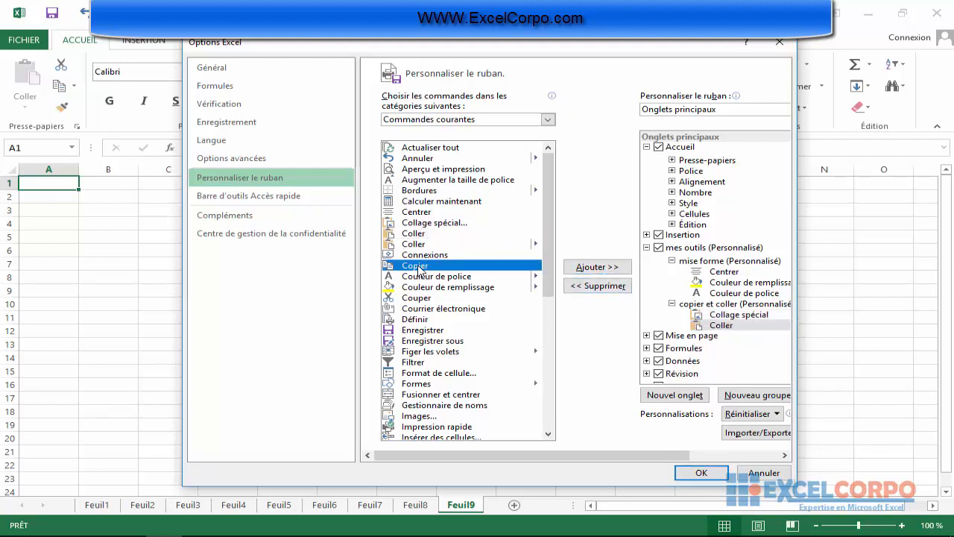
pyautogui.click(597, 270)
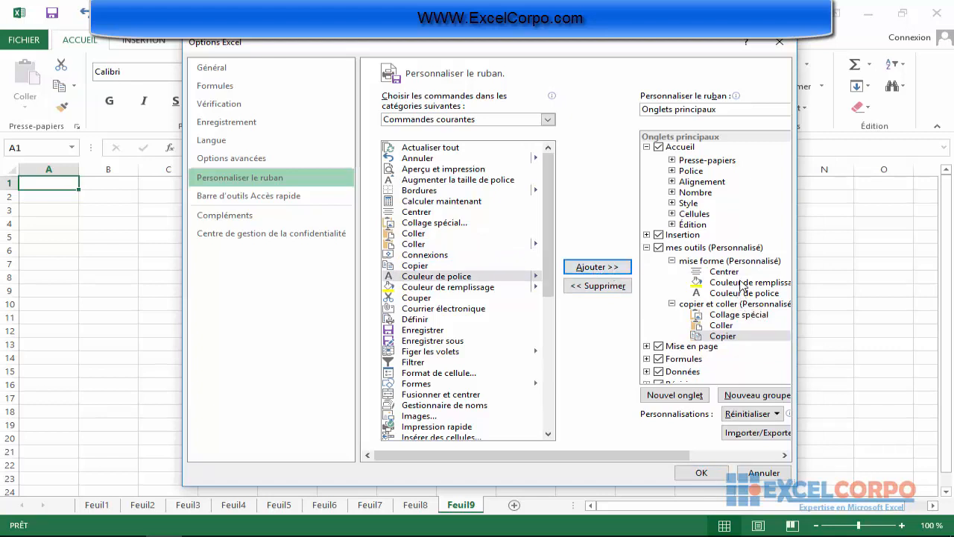
# - Apply the ribbon customization and display the mes outils tab on the ribbon
pyautogui.scroll(-1, 742, 286)
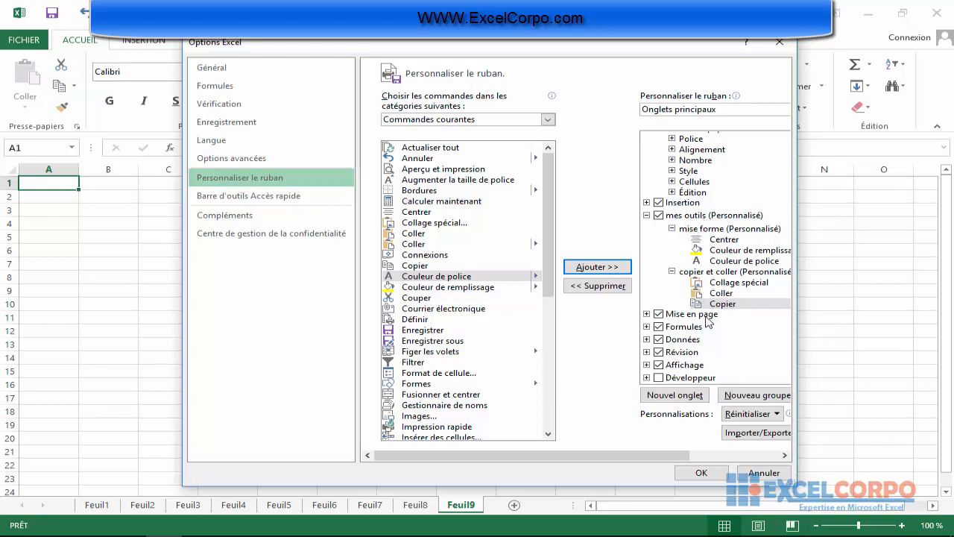
pyautogui.click(702, 474)
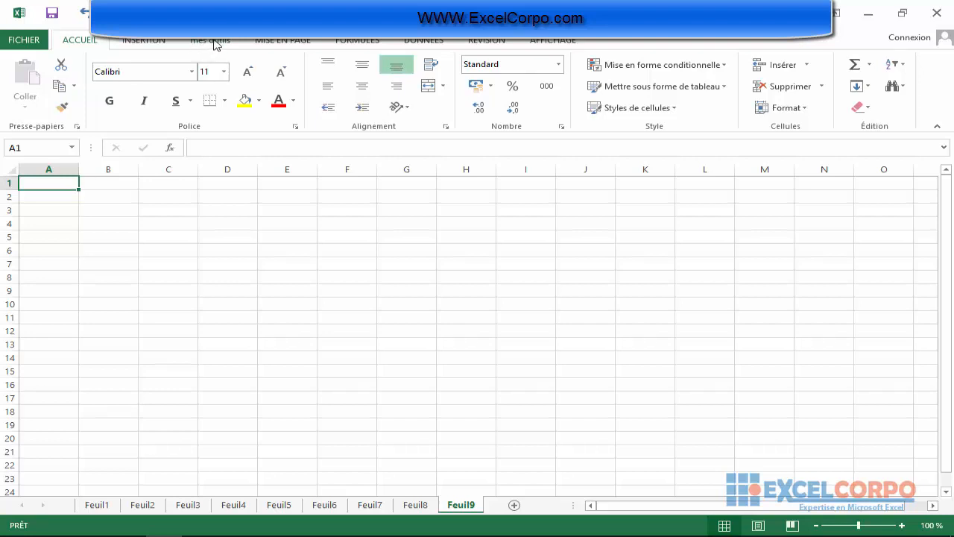
pyautogui.click(213, 40)
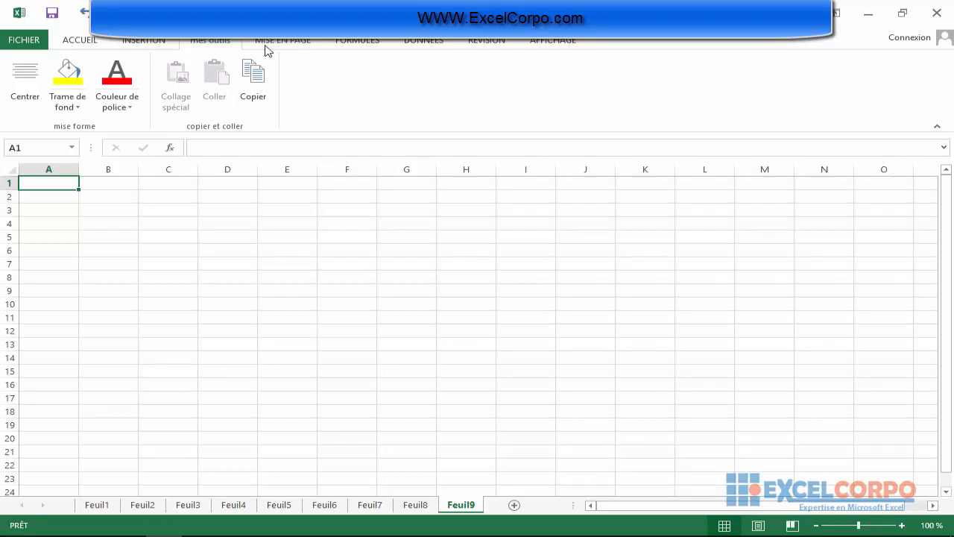
# - Remove the custom mes outils tab from the ribbon in the Excel options and apply the change
pyautogui.click(23, 41)
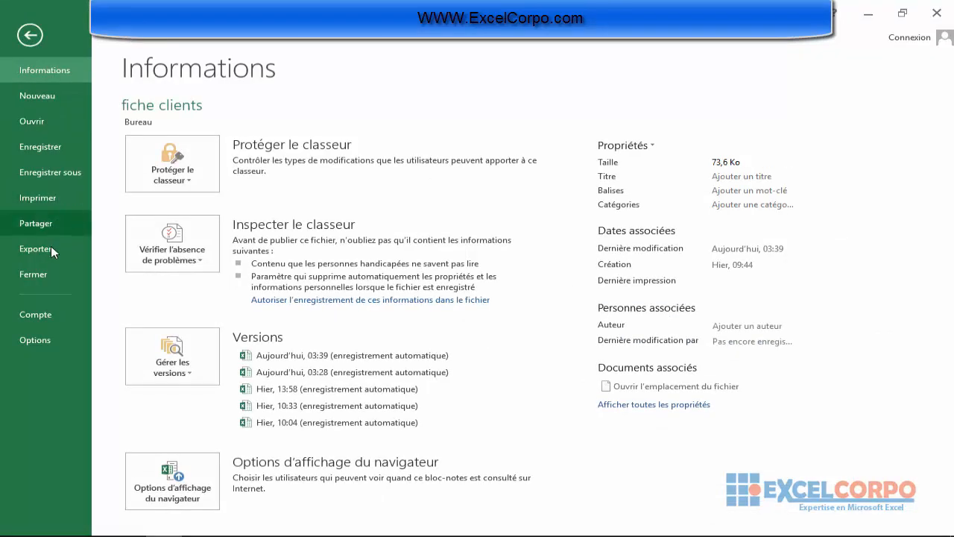
pyautogui.click(35, 343)
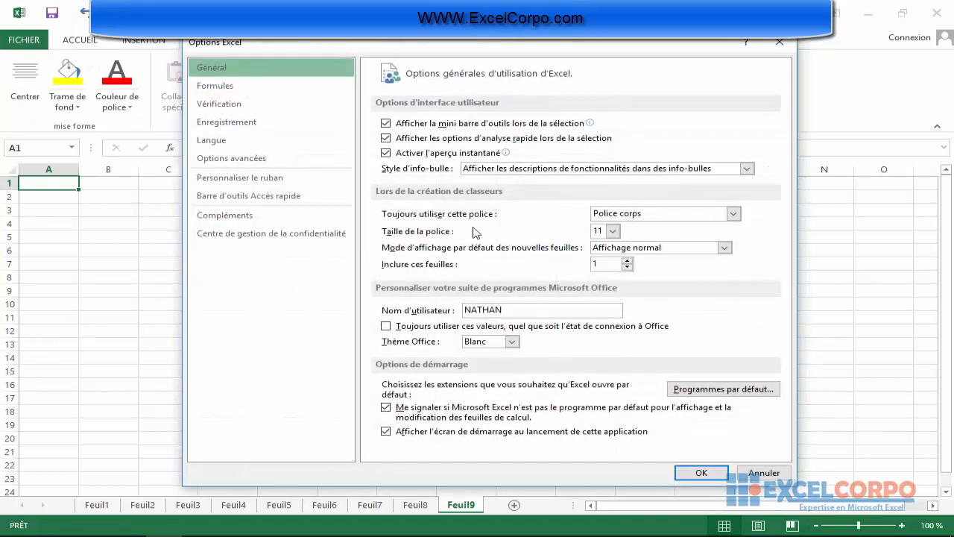
pyautogui.click(246, 182)
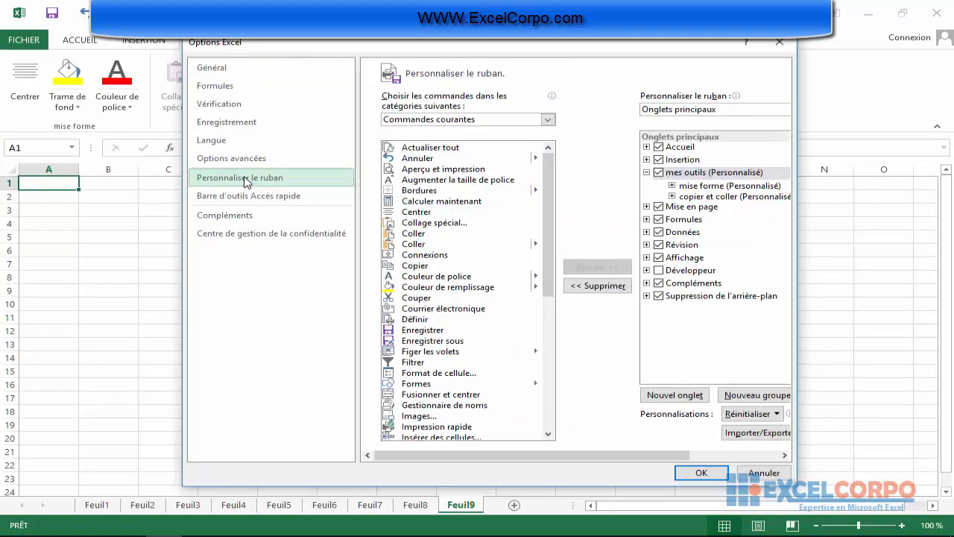
pyautogui.click(690, 176)
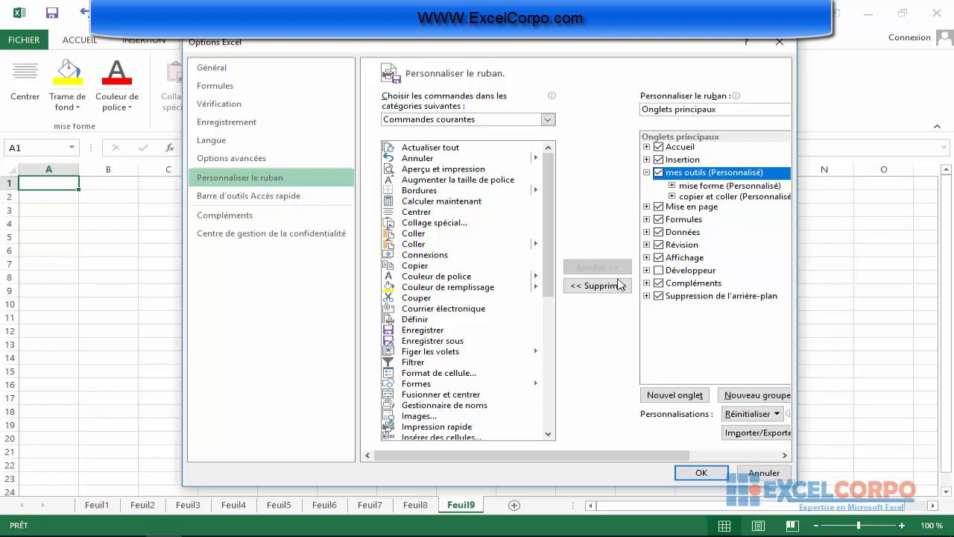
pyautogui.click(597, 287)
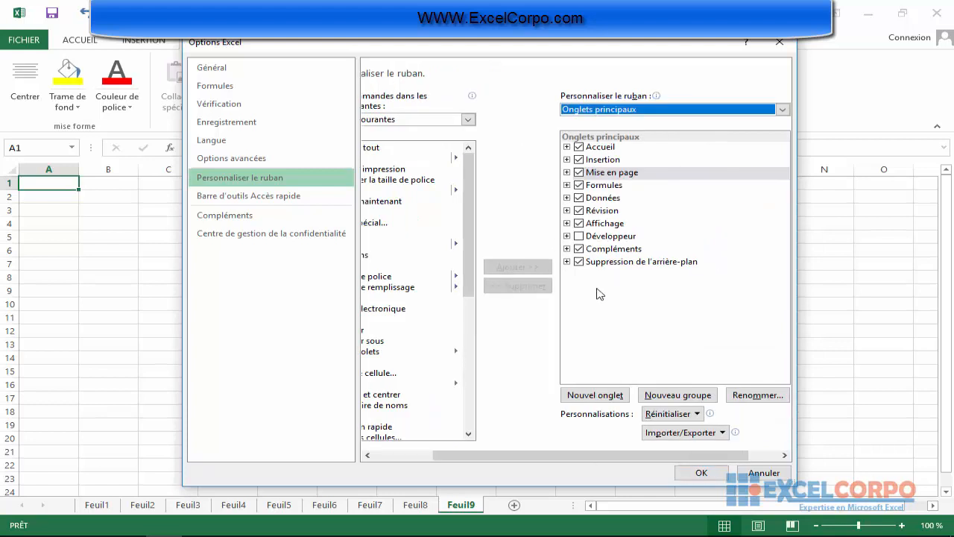
pyautogui.click(701, 474)
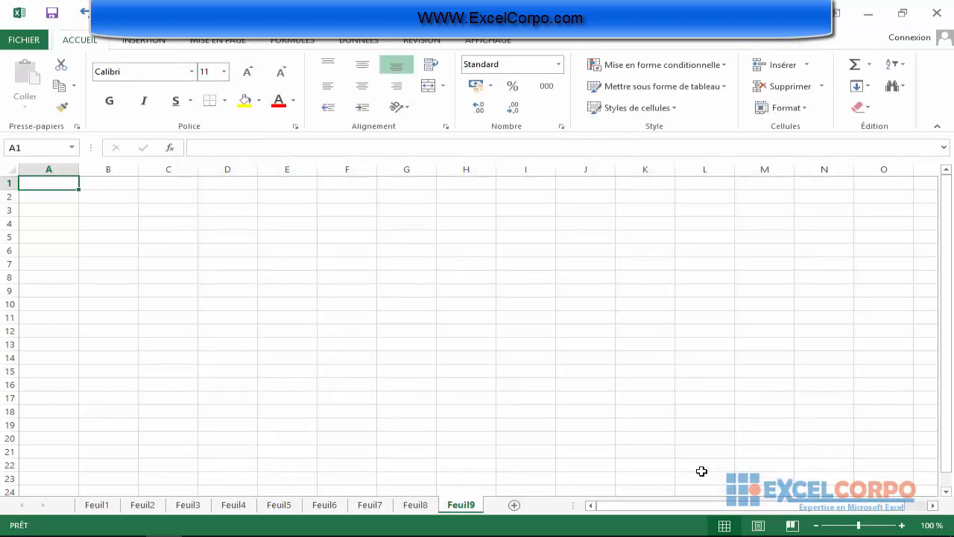